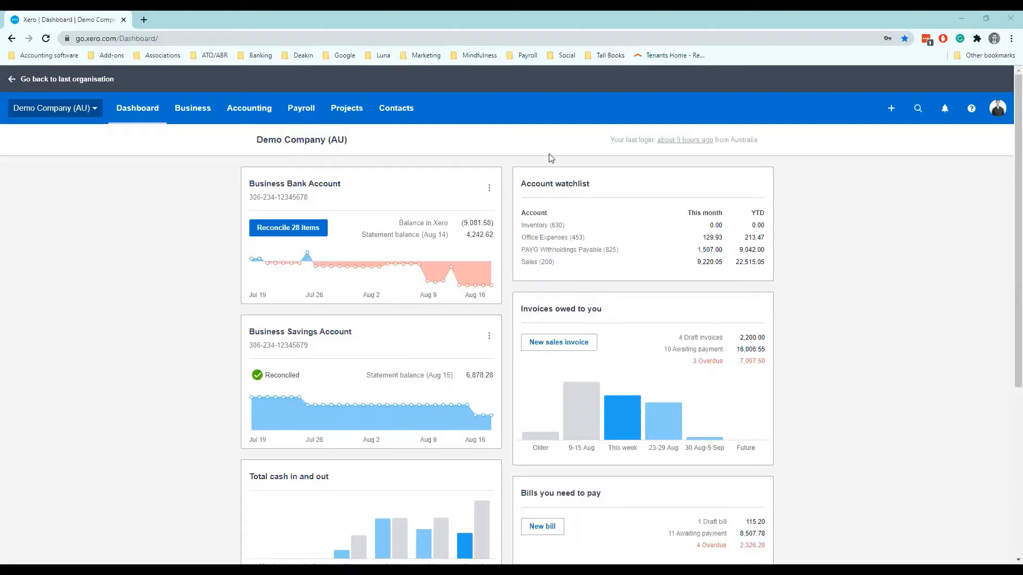
Open the payroll pay runs page and read its notice about the new JobKeeper payment tools
left_click(305, 114)
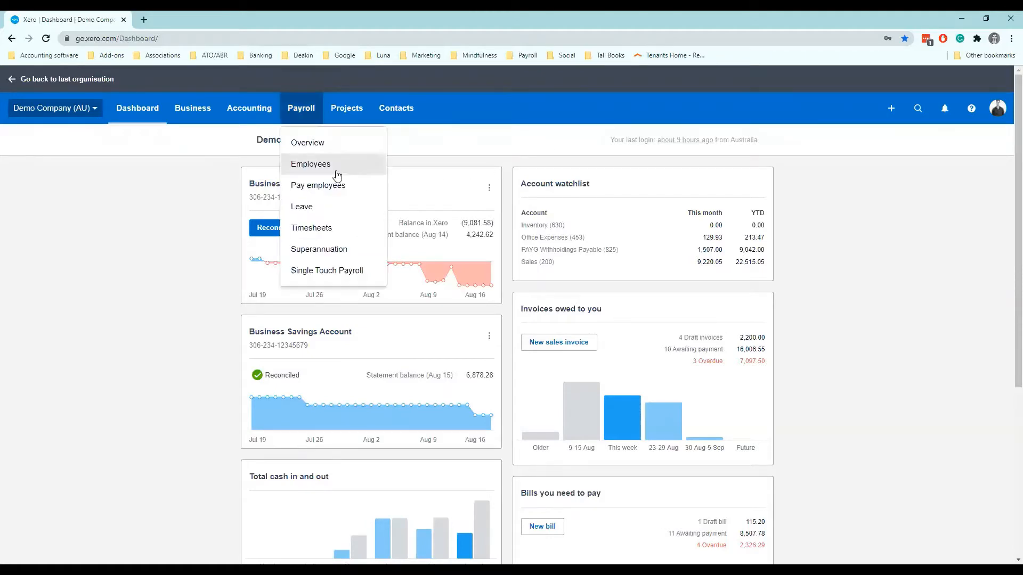
left_click(337, 185)
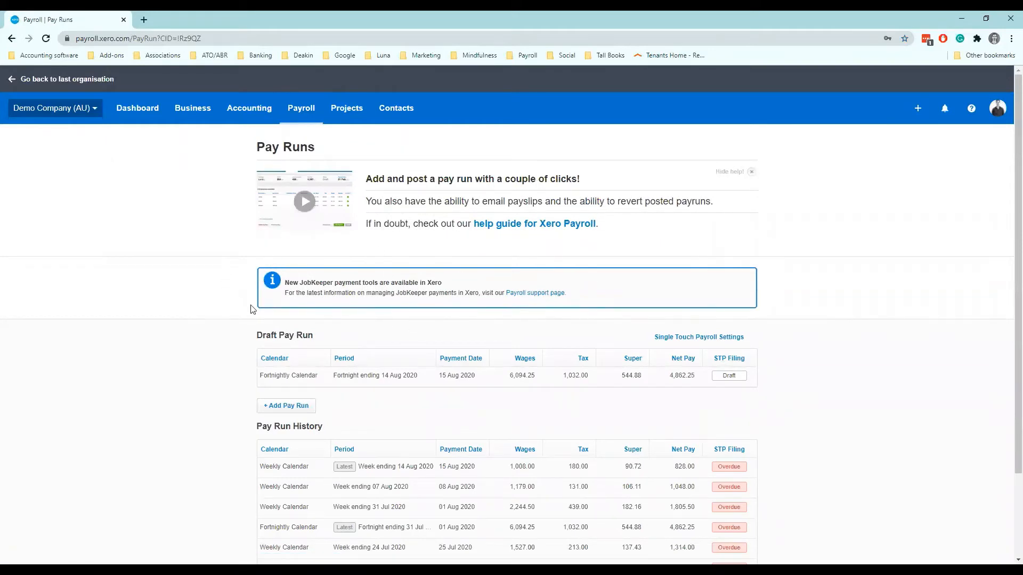
left_click_drag(335, 282, 446, 289)
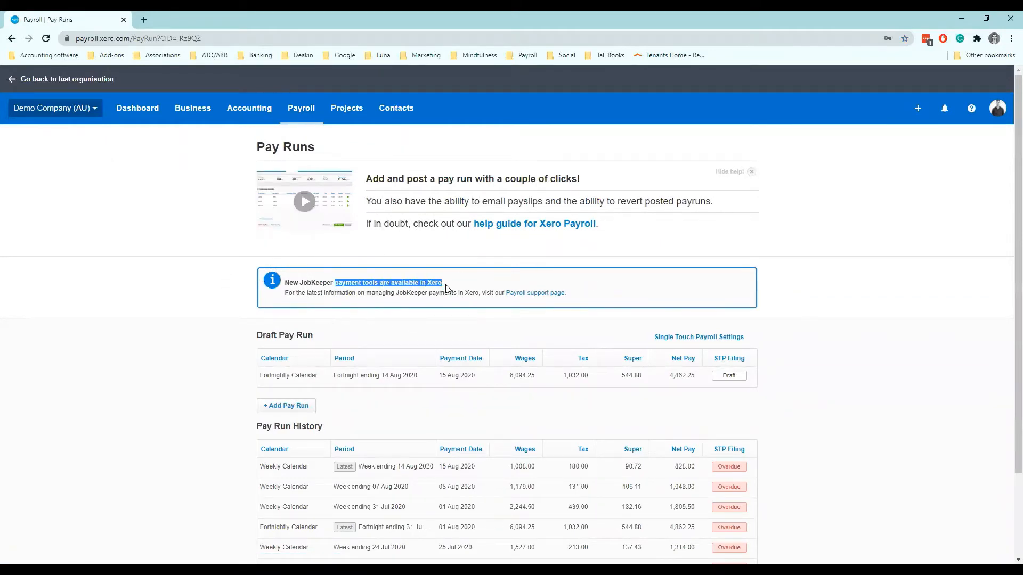
left_click(472, 306)
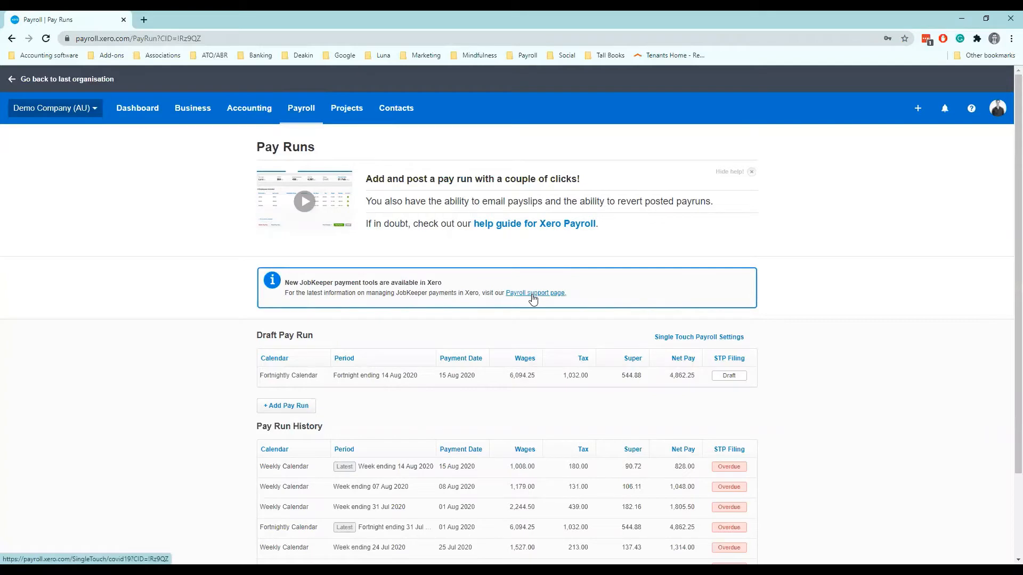
Open the JobKeeper payroll support page and go to its turnover calculator
left_click(532, 296)
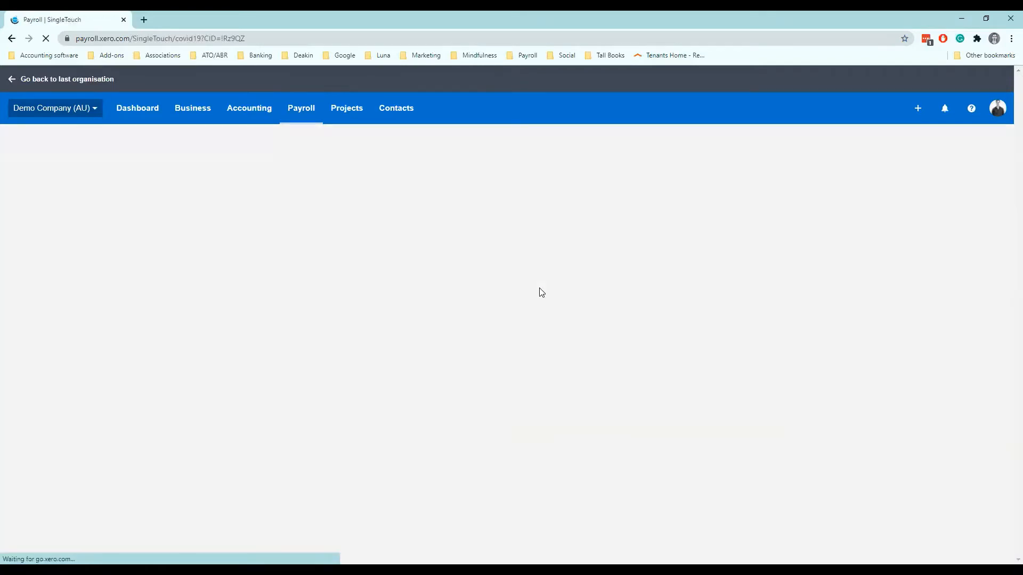
scroll(609, 279, "down", 3)
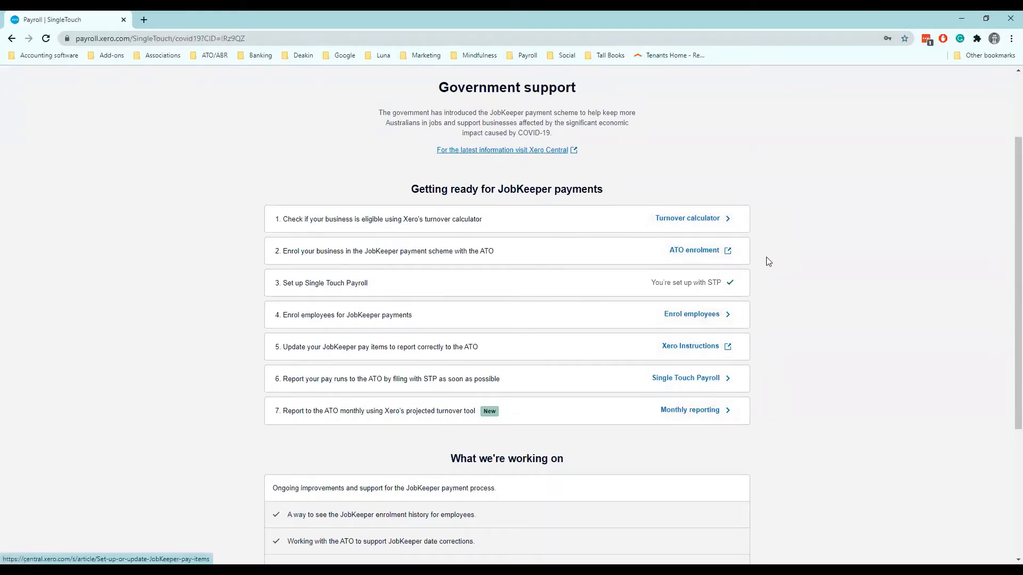
left_click(689, 221)
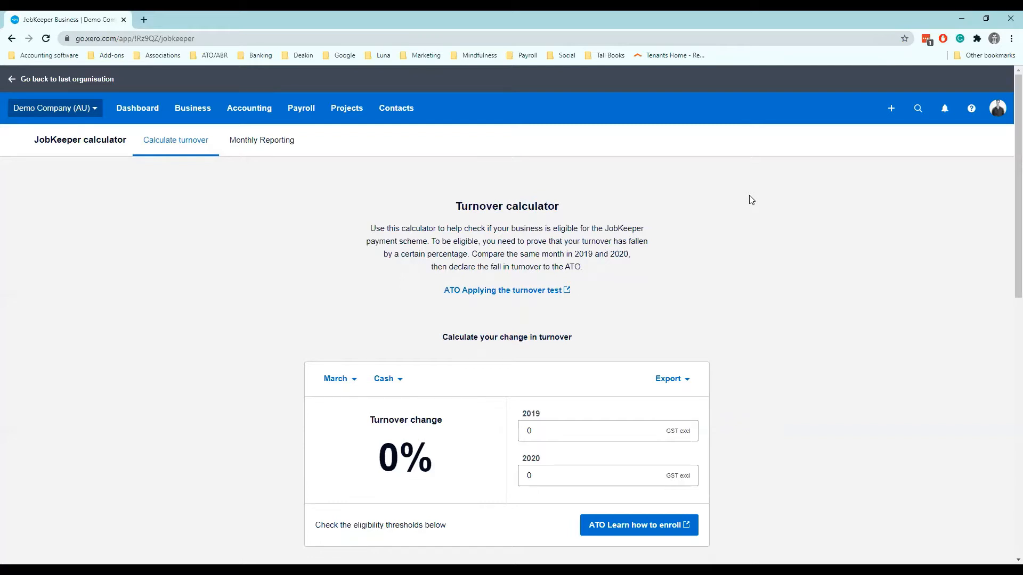
scroll(591, 169, "down", 1)
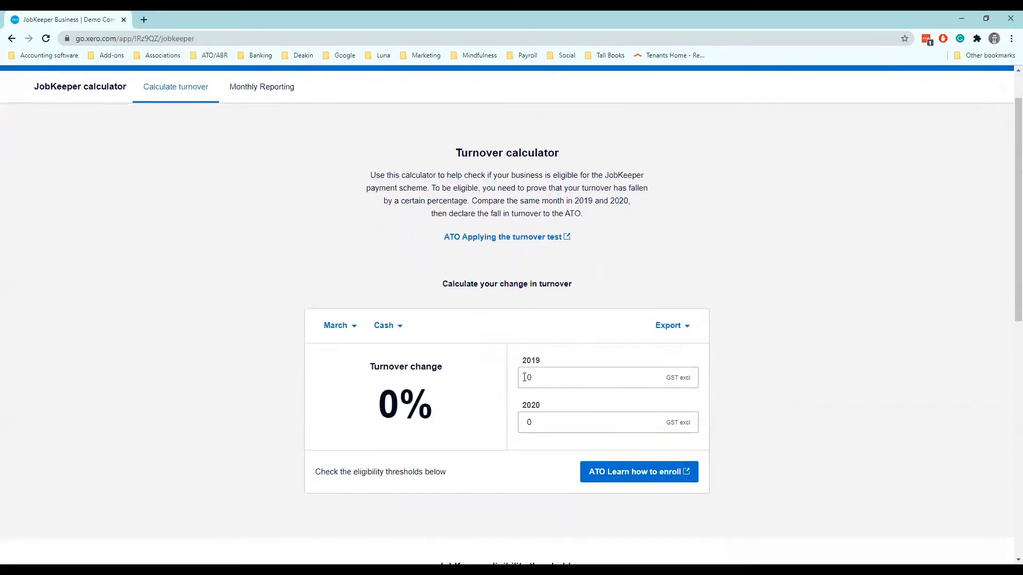
Set the turnover comparison month to August, using the Cash accounting method
left_click(347, 330)
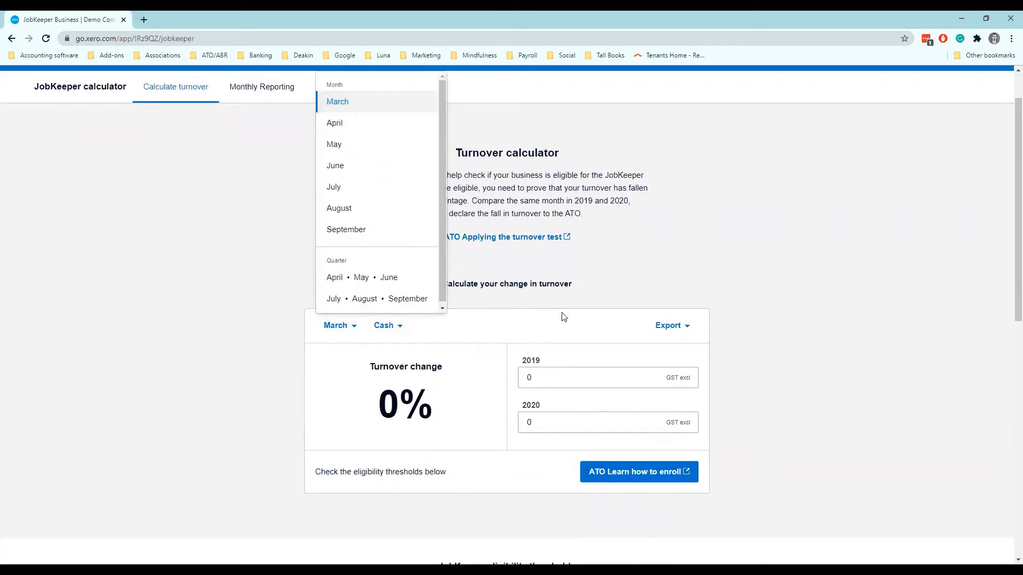
left_click(629, 284)
left_click(346, 329)
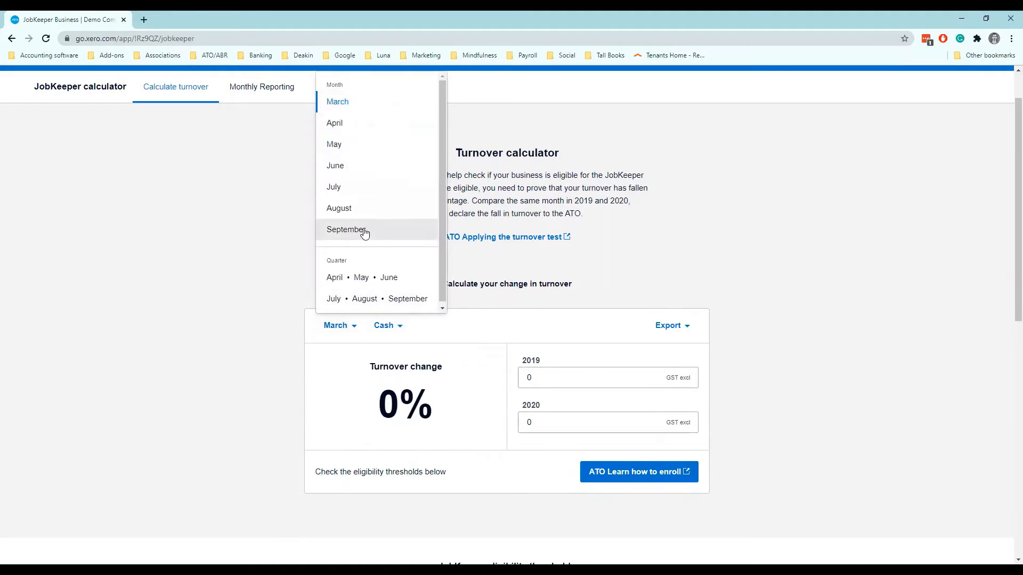
left_click_drag(441, 145, 443, 169)
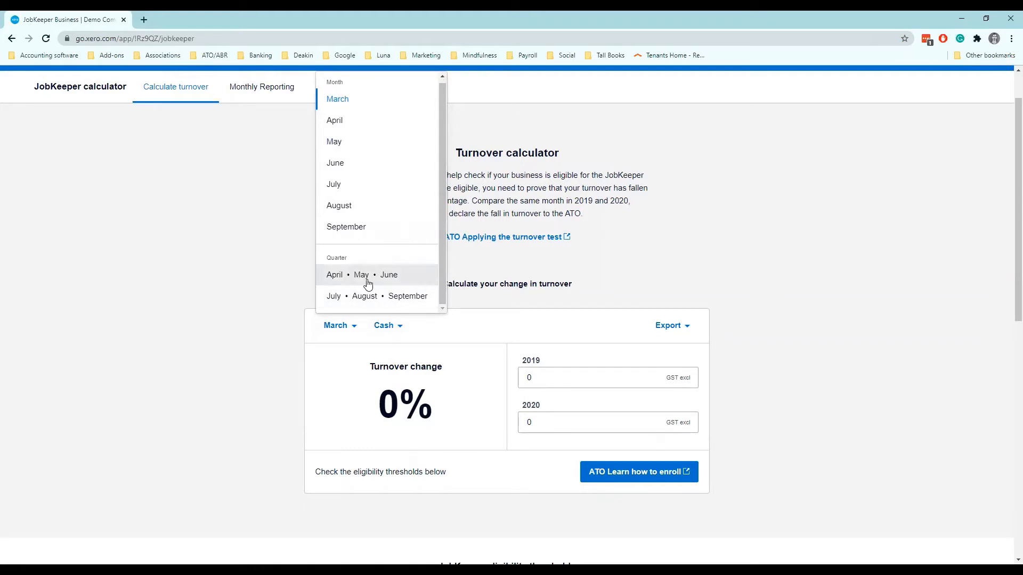
left_click(370, 207)
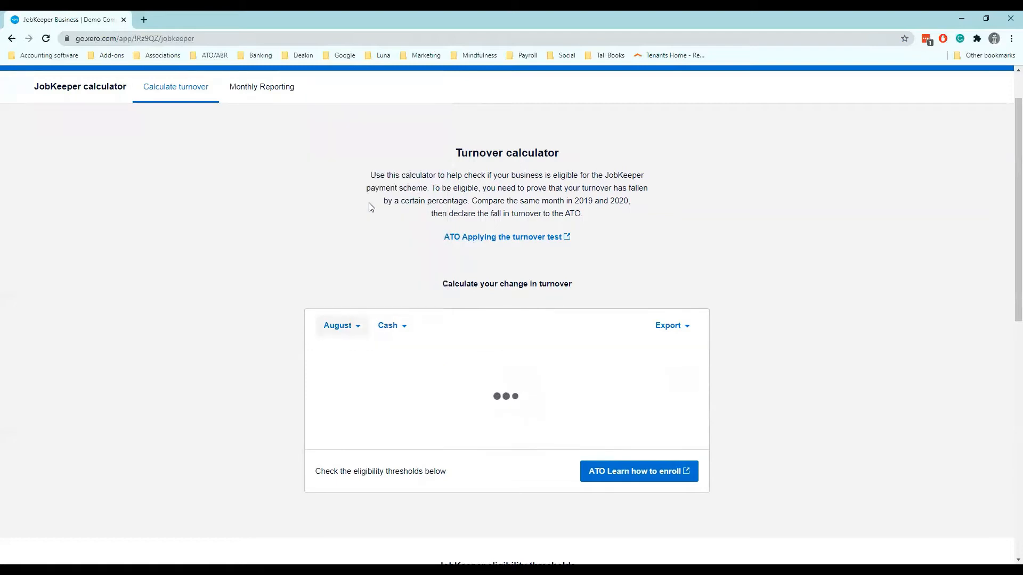
left_click(401, 329)
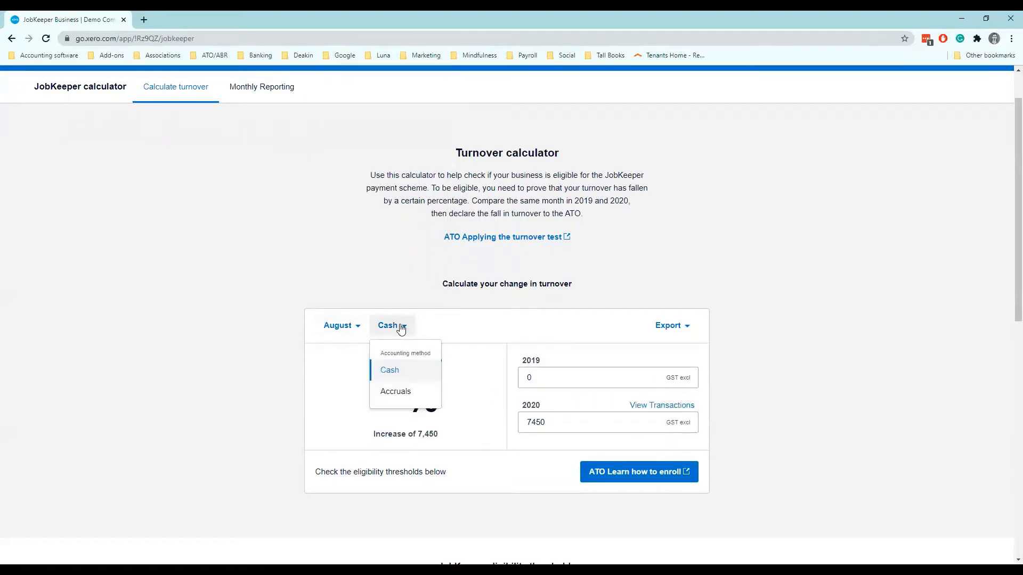
left_click(414, 375)
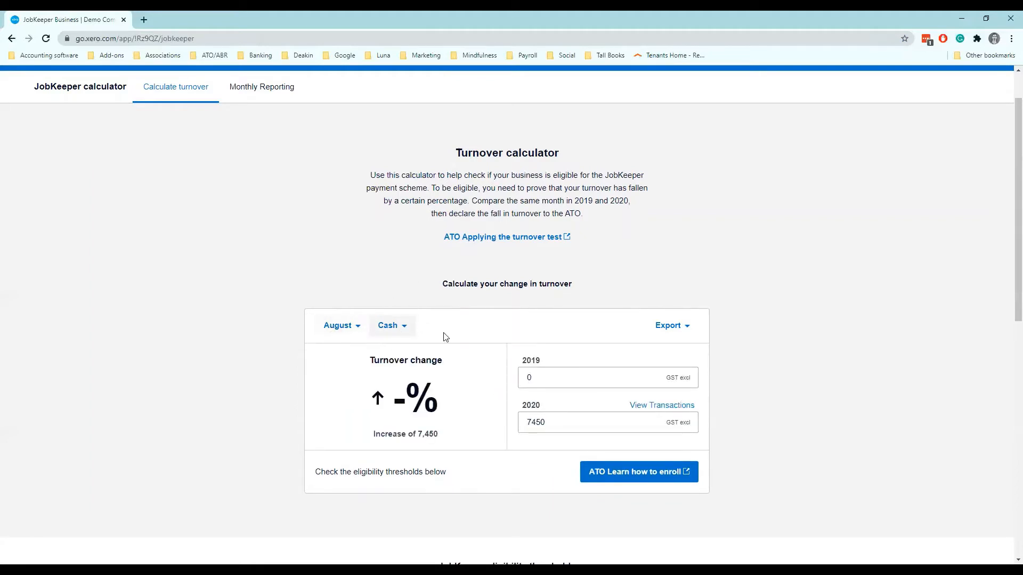
Set the August 2019 turnover to 10000 and check the resulting turnover change
left_click(584, 420)
left_click_drag(564, 422, 482, 431)
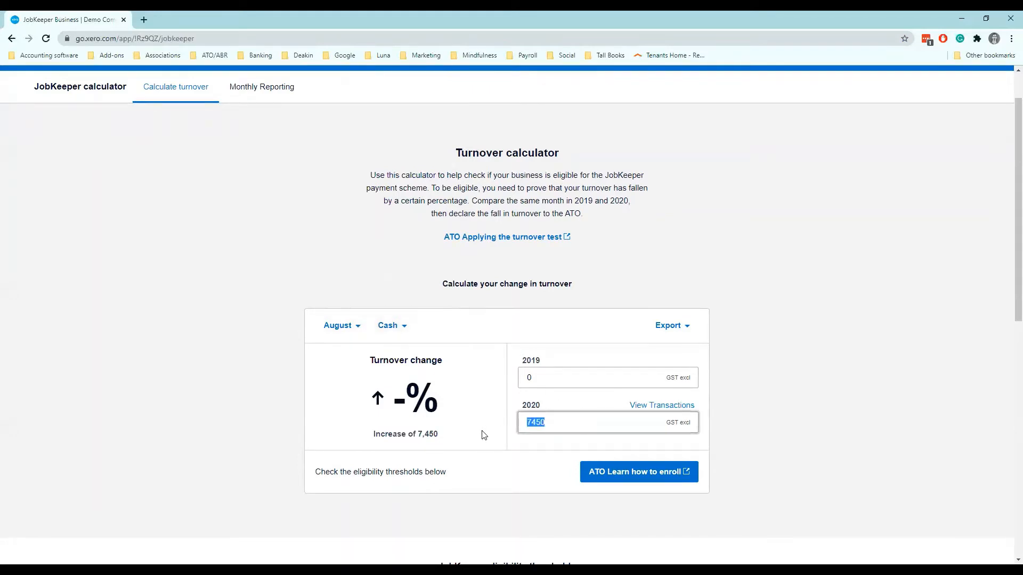
left_click(547, 436)
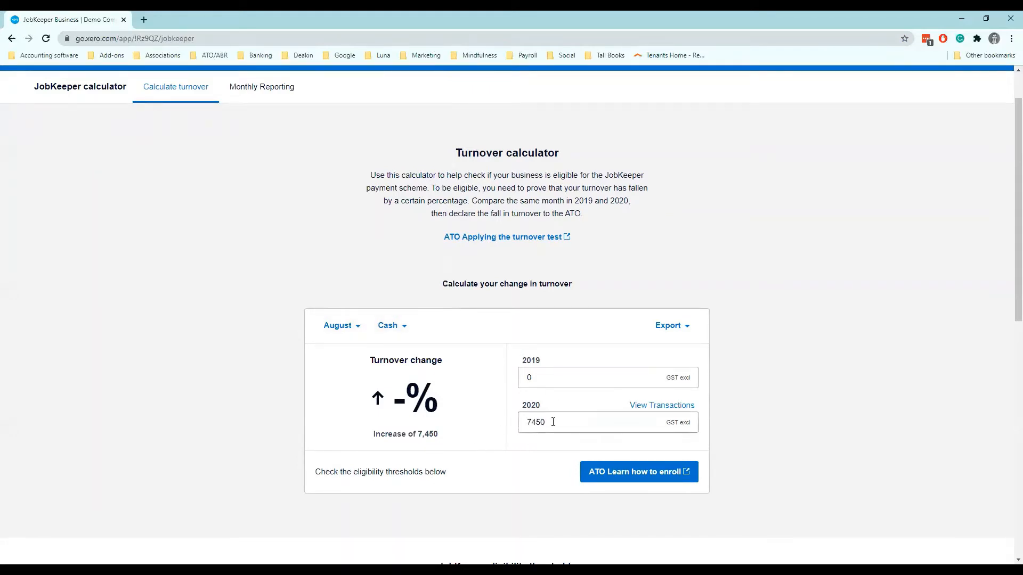
left_click(552, 382)
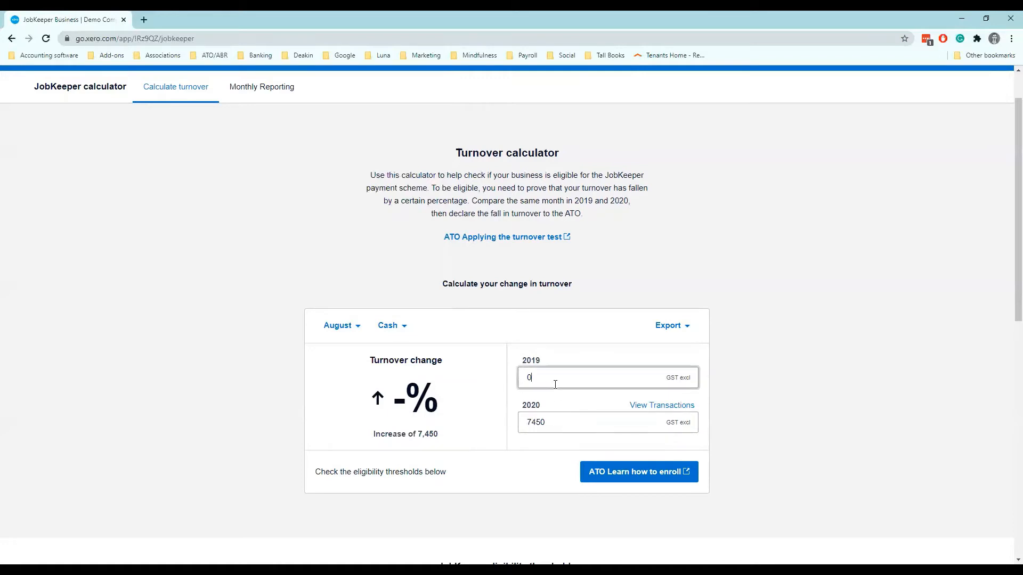
key("BackSpace")
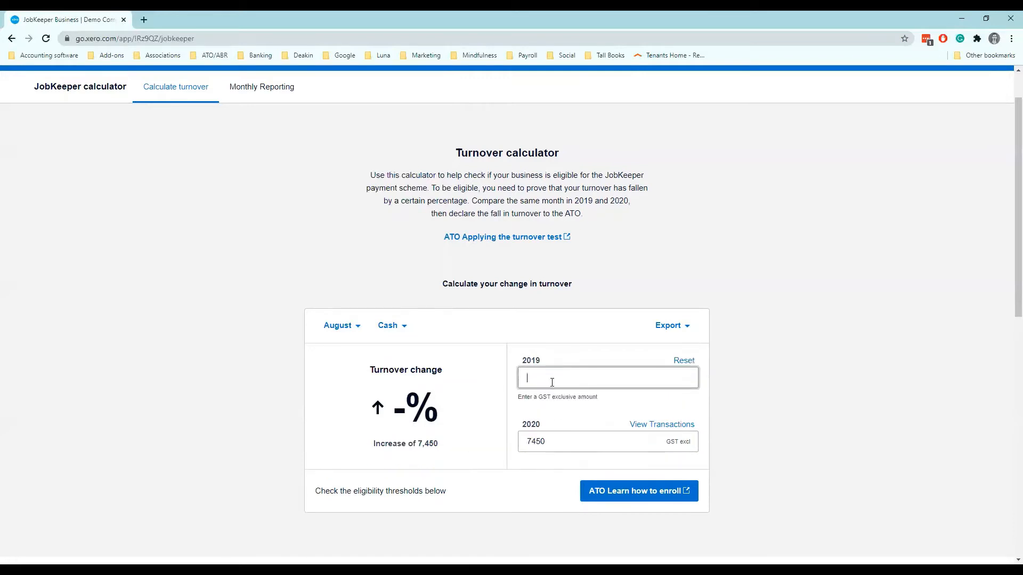
type("1000")
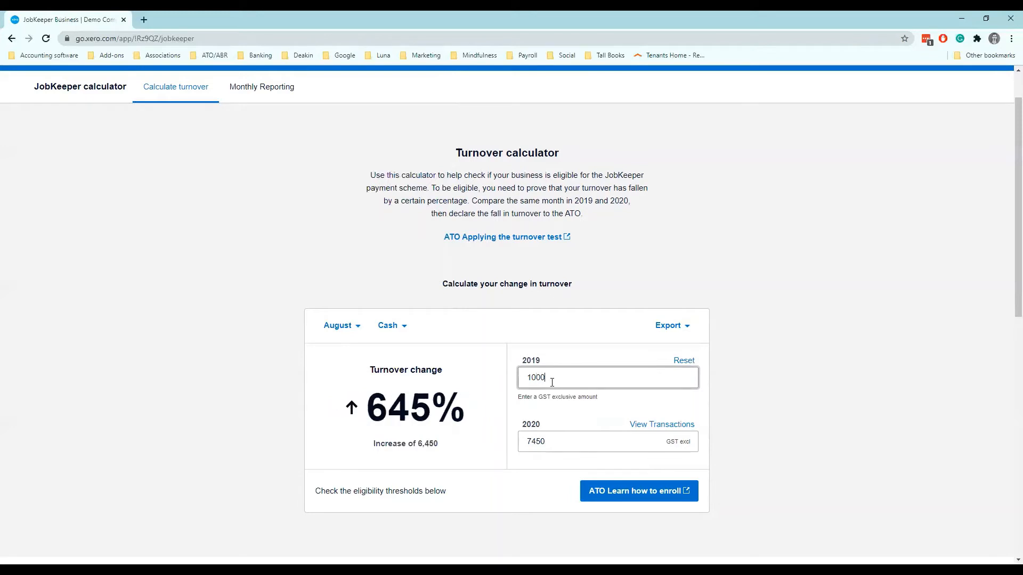
type("0")
left_click(729, 248)
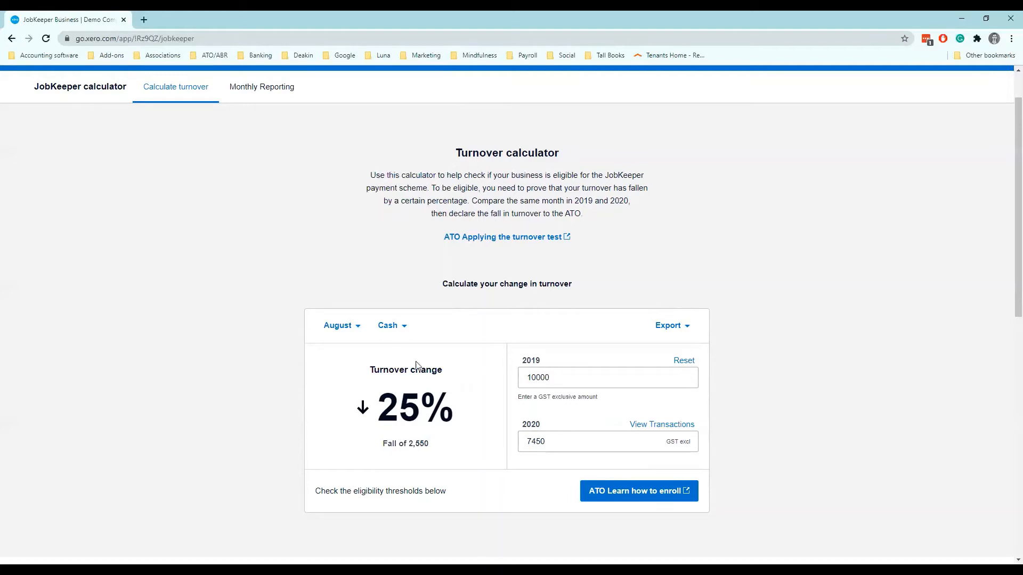
left_click_drag(379, 408, 481, 457)
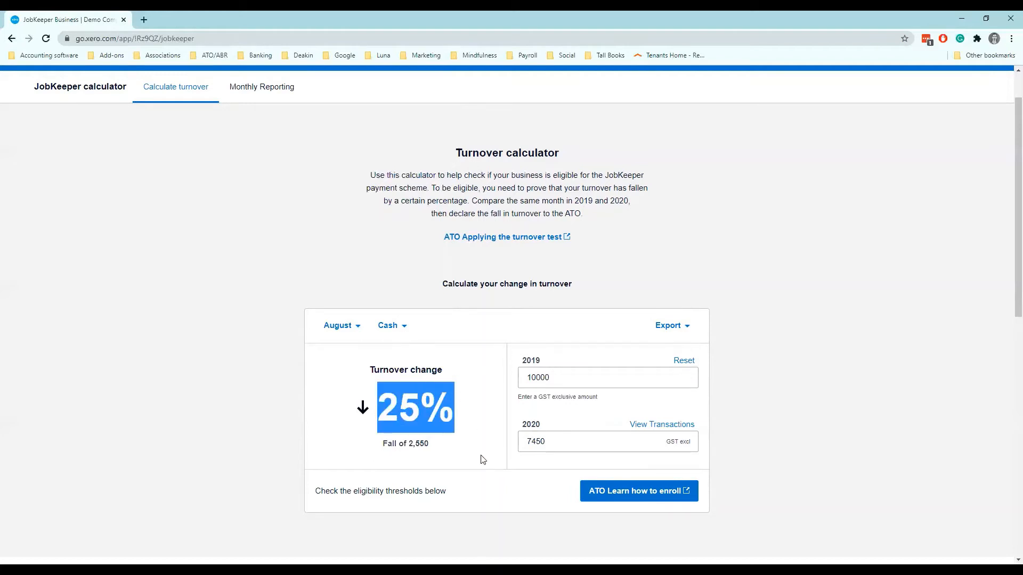
left_click(489, 476)
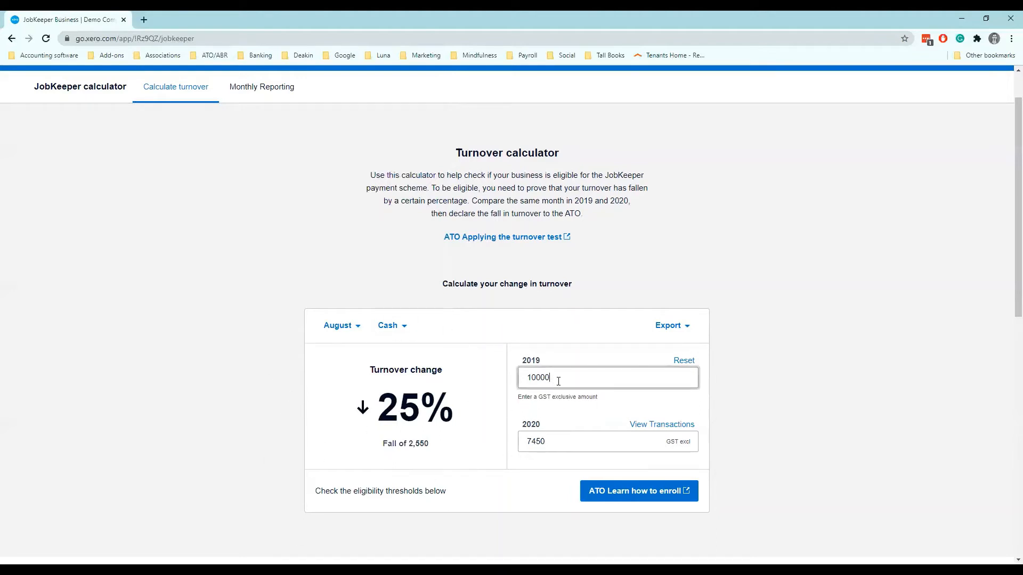
Set the August 2019 turnover to 12000 and check the export formats offered for the calculation
left_click_drag(558, 378, 472, 384)
type("12000")
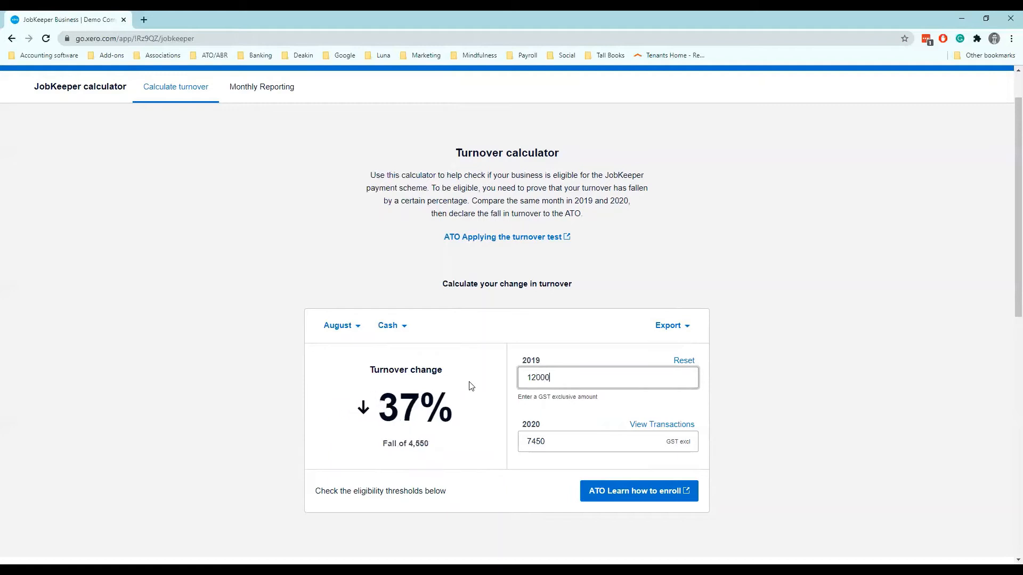
left_click(404, 269)
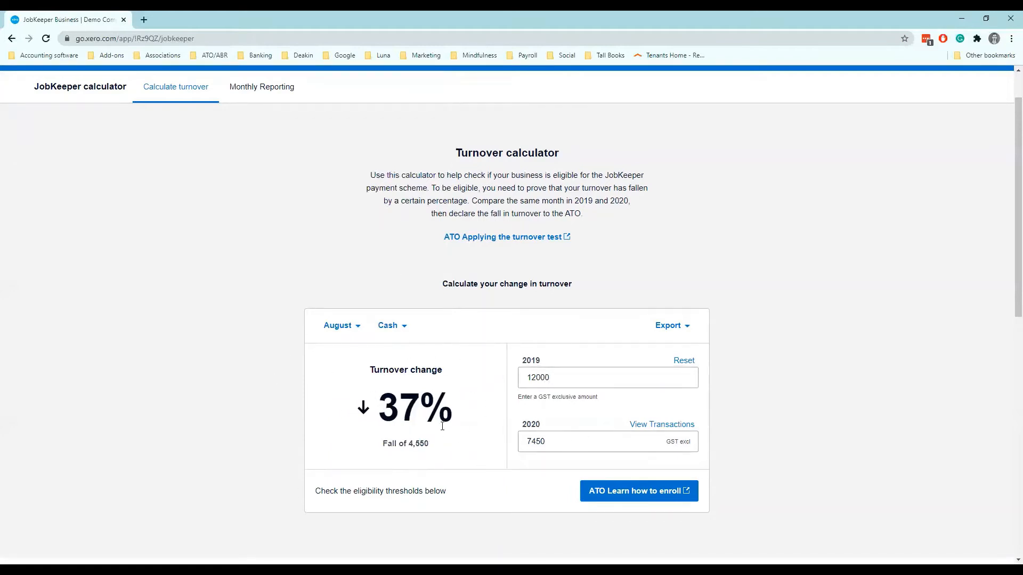
left_click_drag(378, 411, 454, 416)
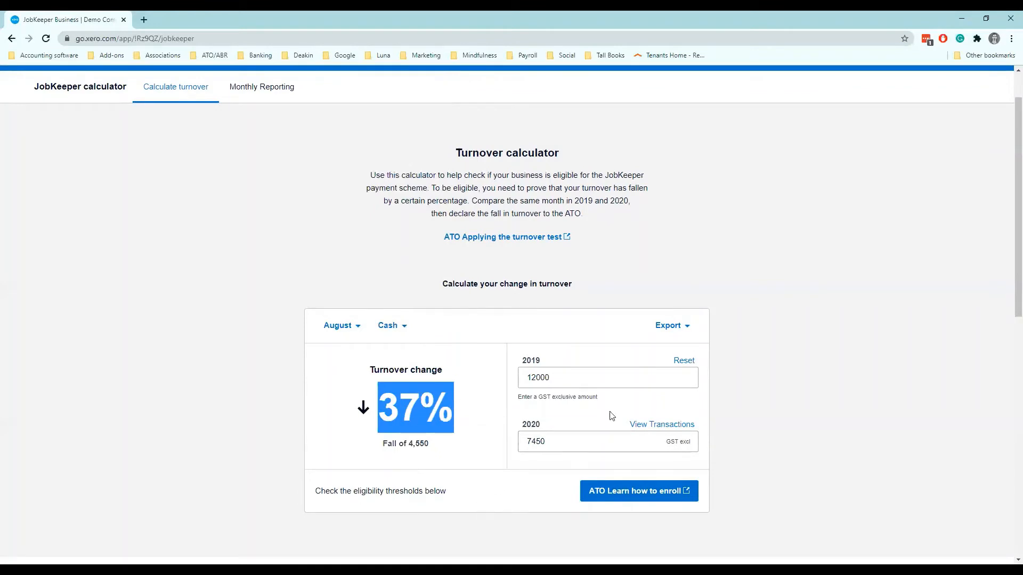
left_click(779, 378)
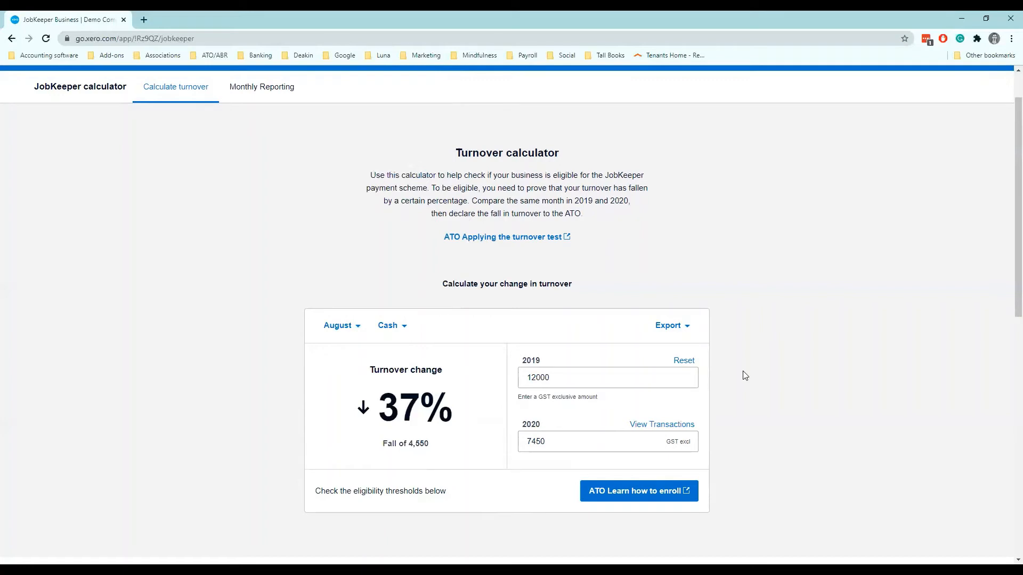
left_click(690, 329)
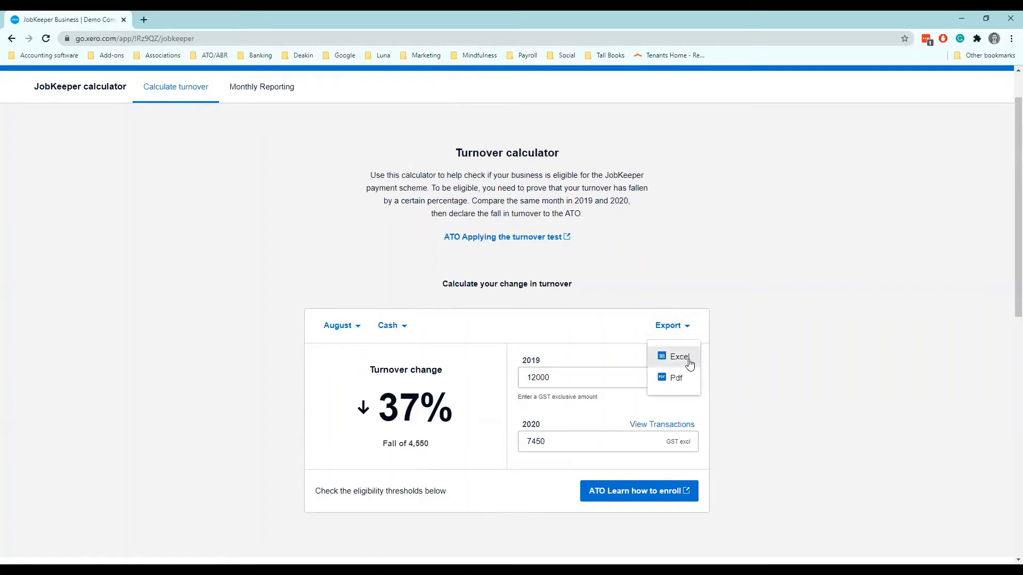
left_click(870, 282)
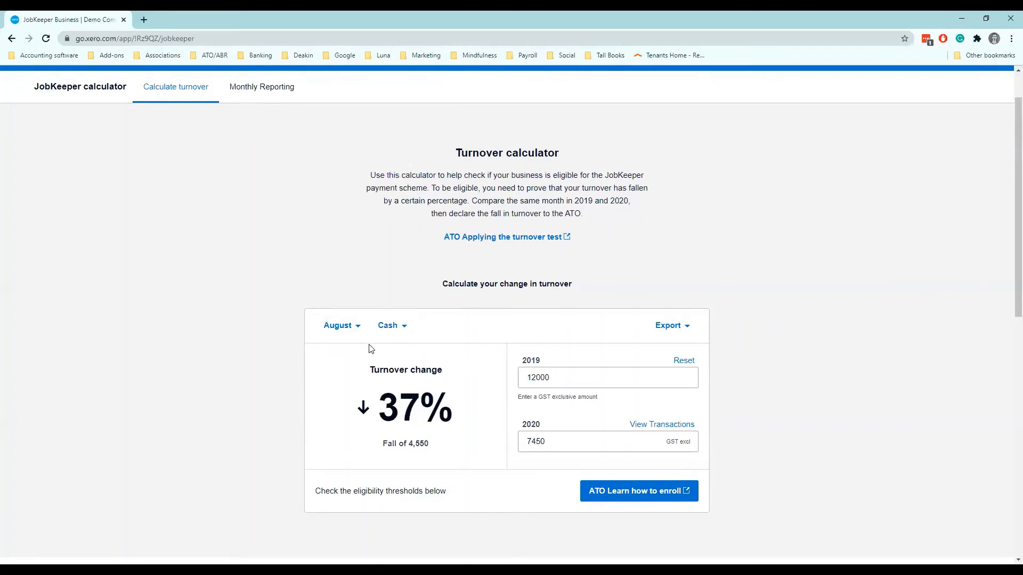
Switch the comparison period to the July, August, September quarter and set its 2019 turnover to 25000
left_click(343, 327)
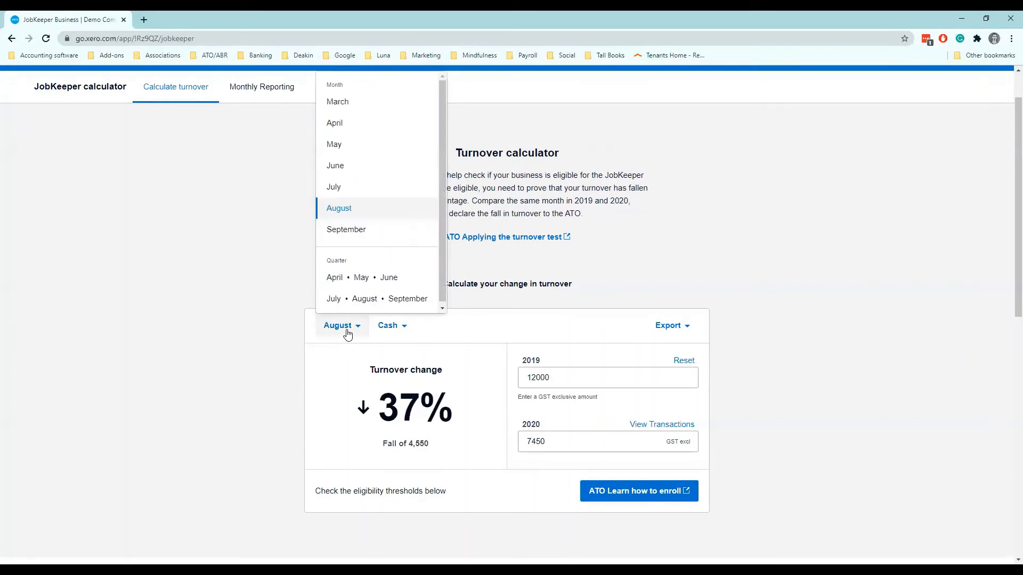
left_click(406, 298)
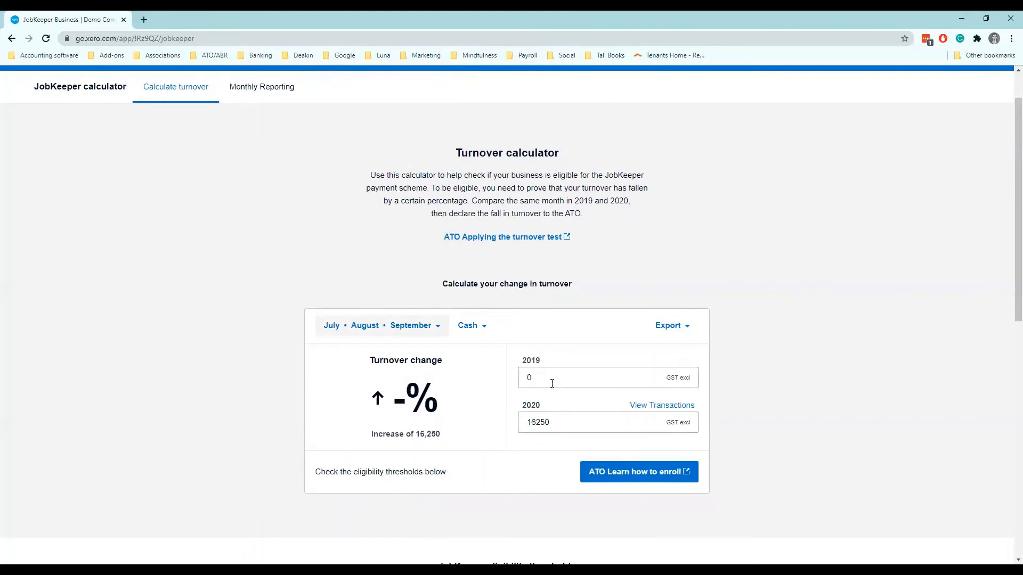
left_click(571, 375)
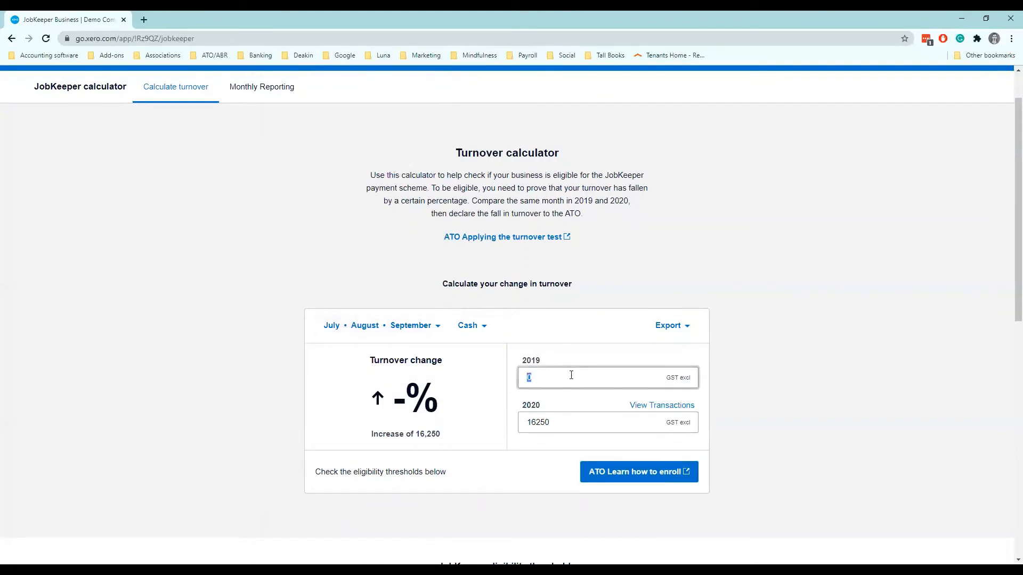
type("25000")
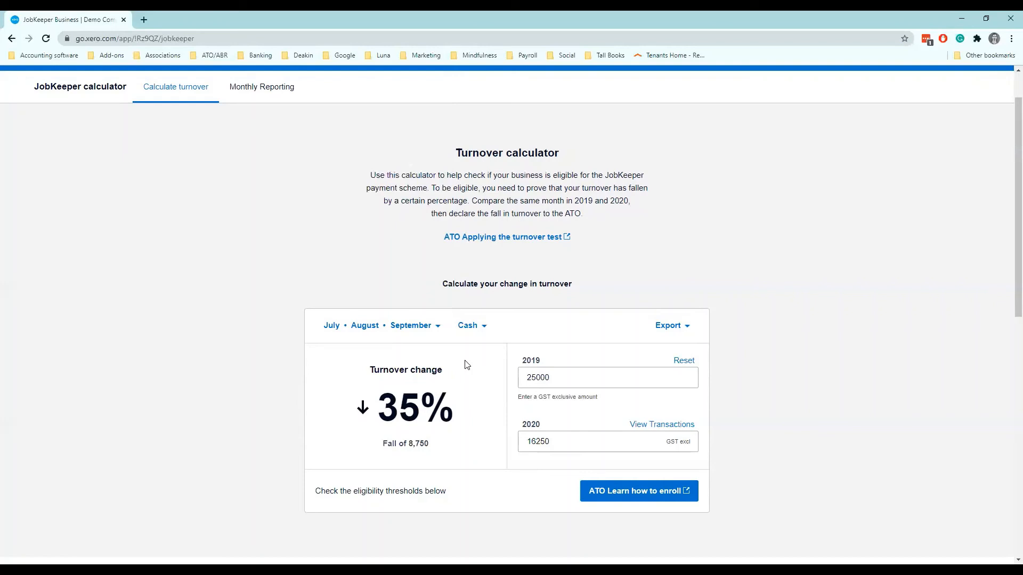
Go to the accounting reports and open the JobKeeper Turnover Calculator from the Tax section
scroll(530, 315, "up", 1)
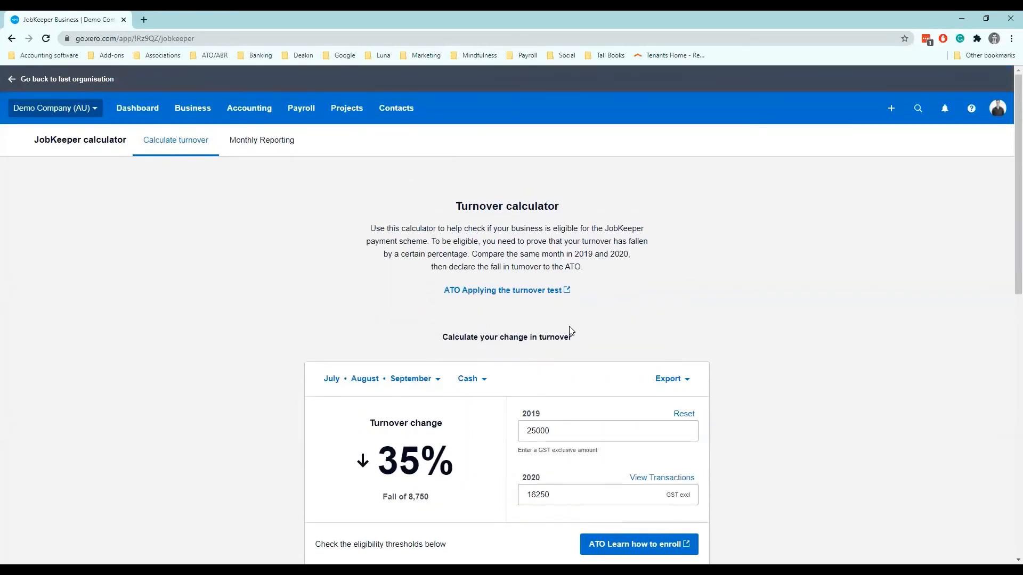
left_click_drag(559, 206, 455, 214)
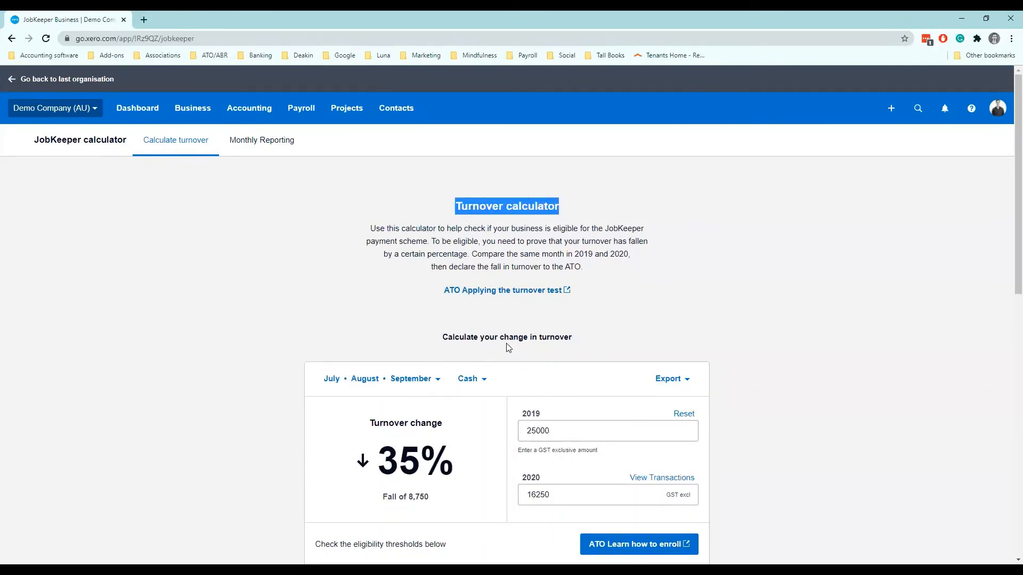
left_click(260, 121)
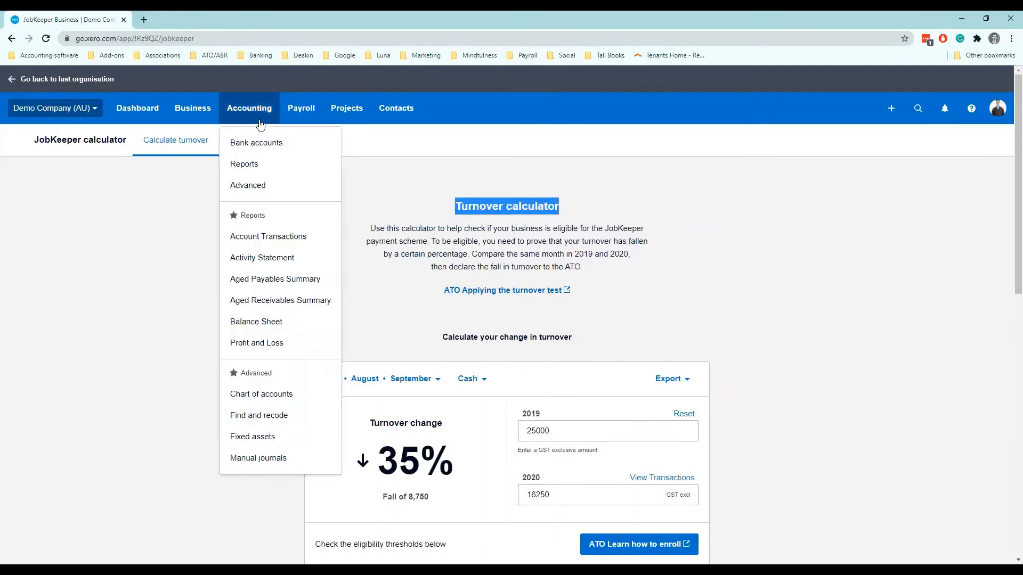
left_click(268, 163)
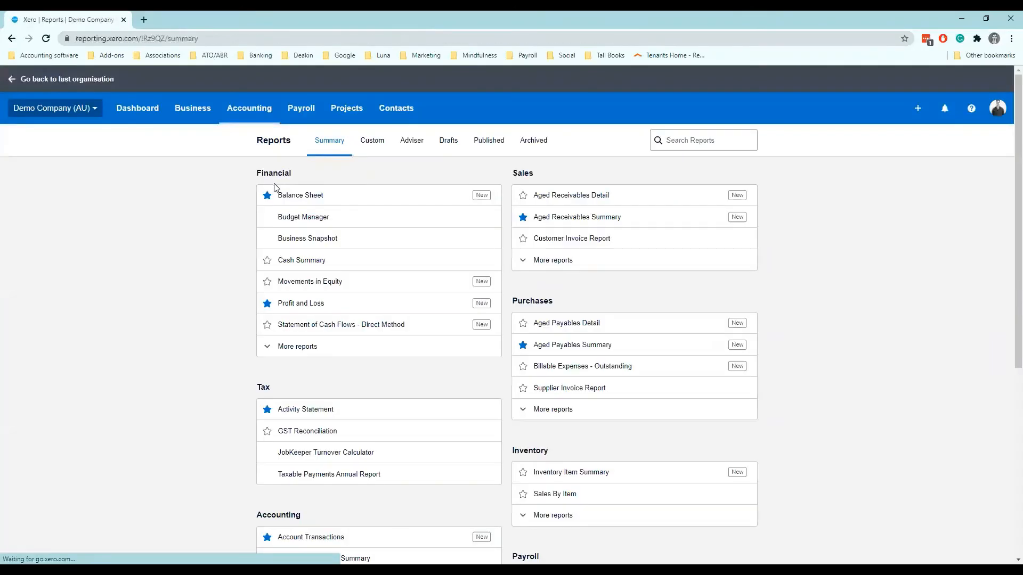
scroll(370, 321, "down", 3)
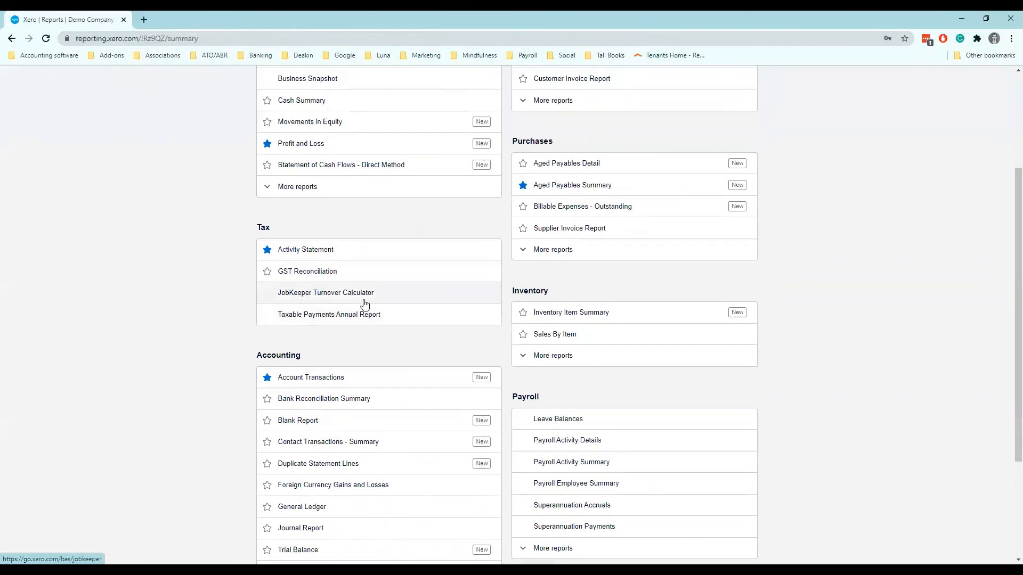
left_click(424, 320)
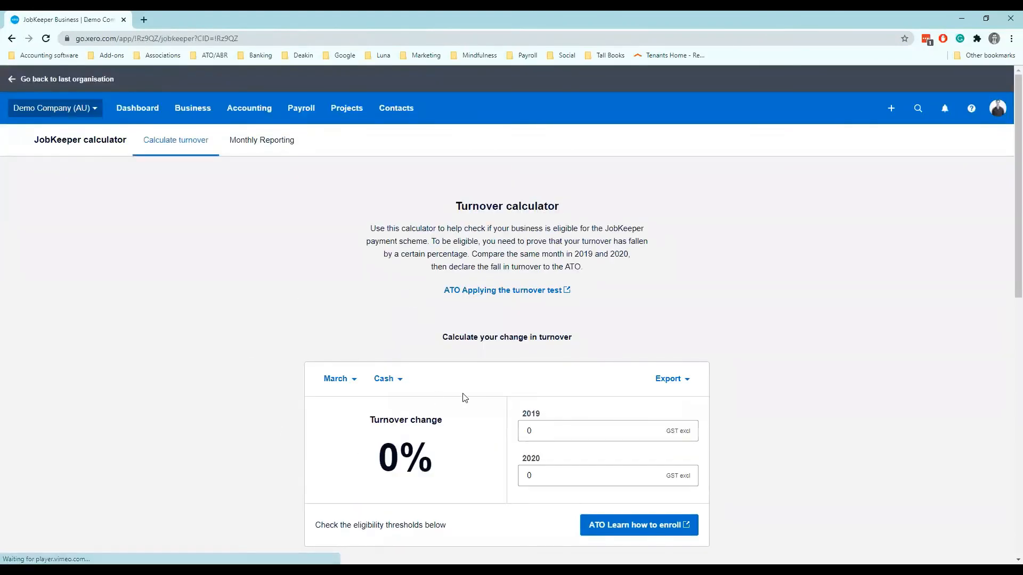
scroll(474, 386, "down", 2)
left_click(541, 325)
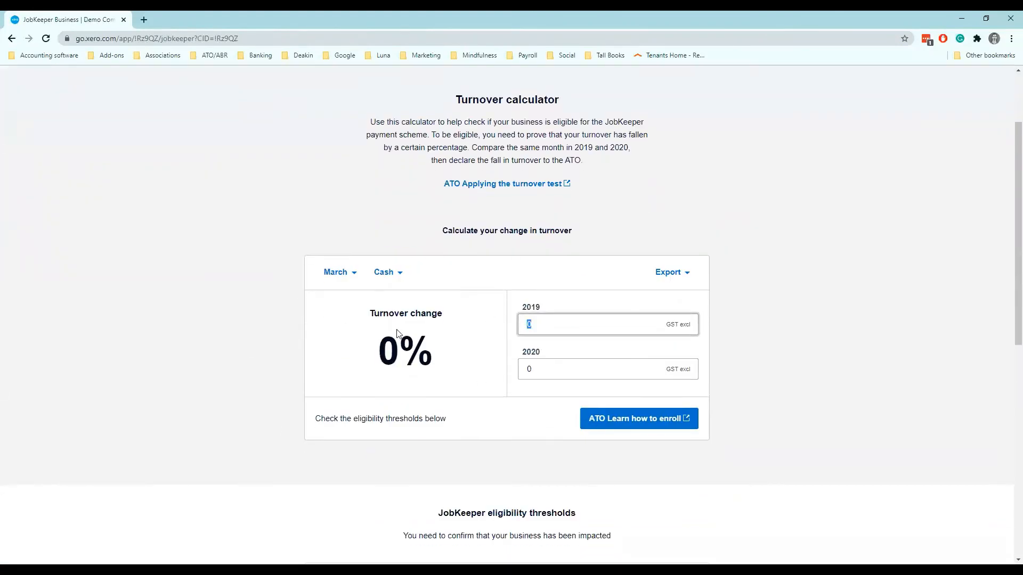
scroll(458, 272, "up", 2)
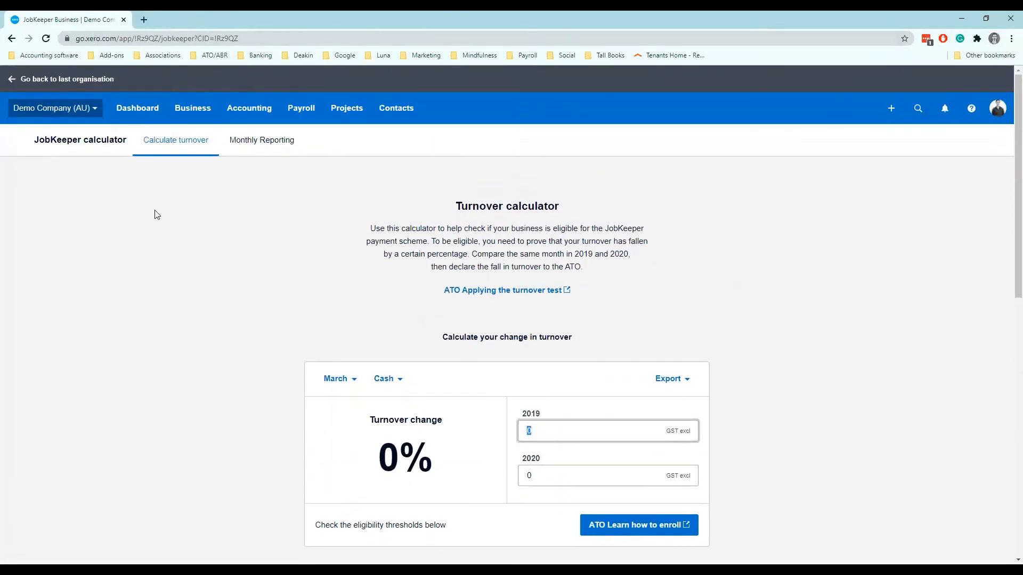
left_click(735, 425)
scroll(594, 400, "down", 1)
scroll(595, 394, "down", 3)
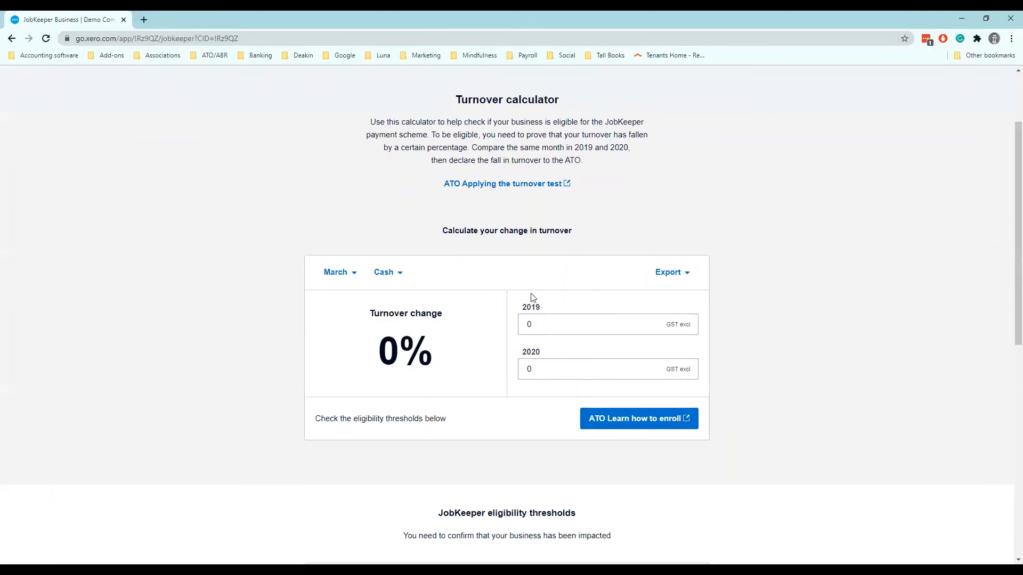